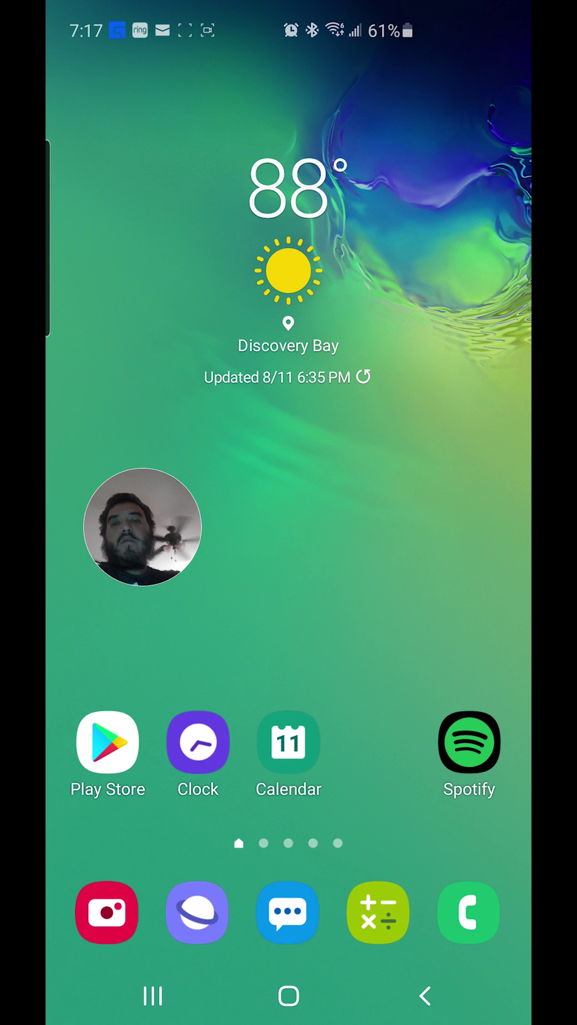
# - Launch the Play Store and search for 'Gamepass beta', fixing typos in the query
pyautogui.click(107, 742)
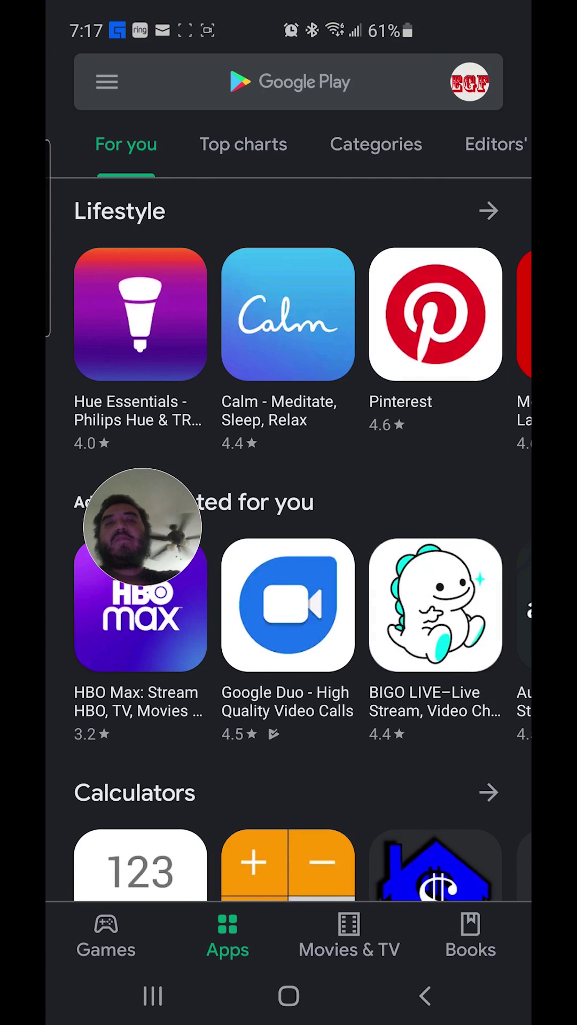
pyautogui.click(289, 82)
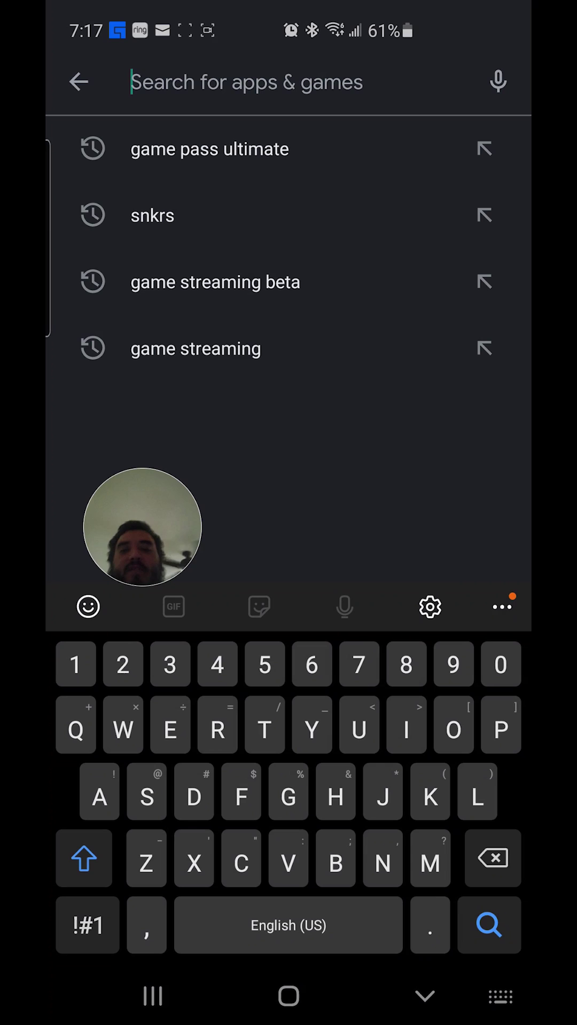
pyautogui.write('F')
pyautogui.press('BackSpace')
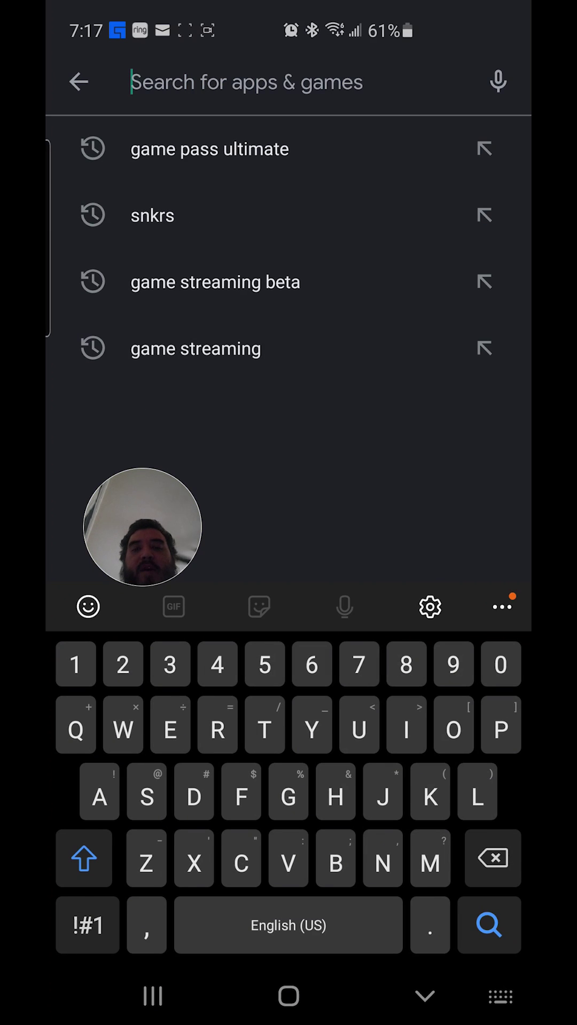
pyautogui.write('Gamepa')
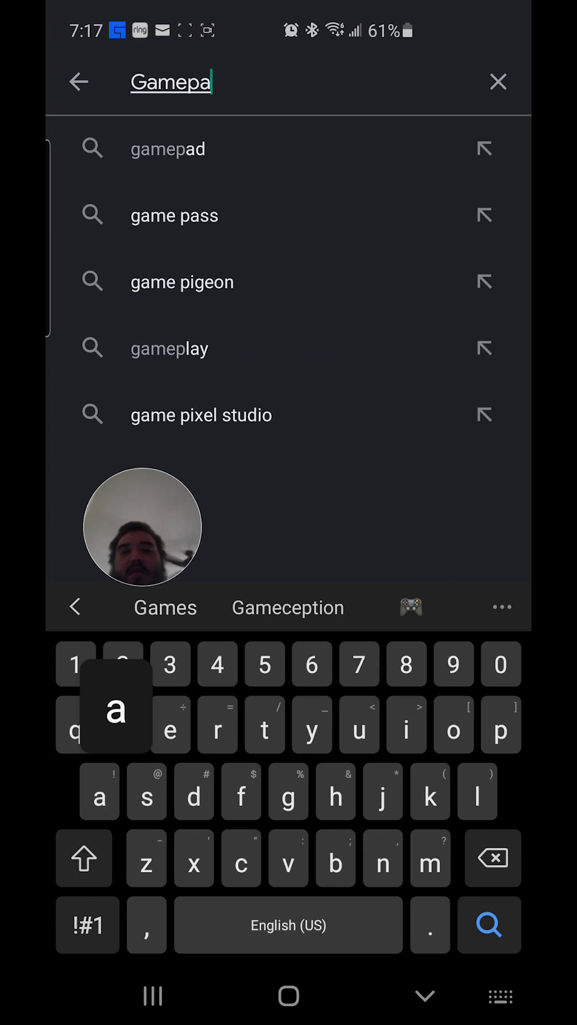
pyautogui.write('ss nate')
pyautogui.press('BackSpace')
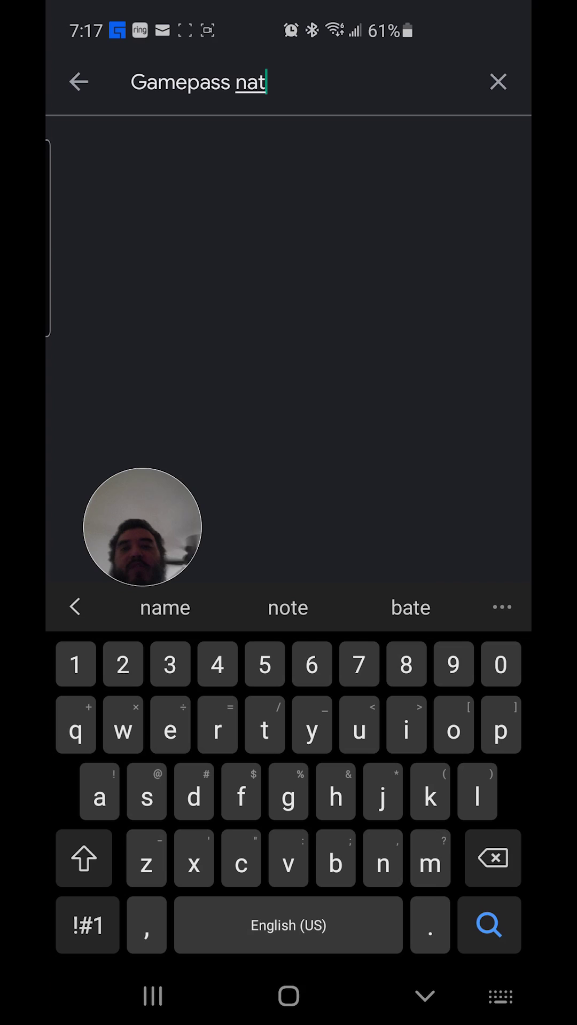
pyautogui.press('BackSpace')
pyautogui.press('BackSpace')
pyautogui.press('BackSpace')
pyautogui.write('beta')
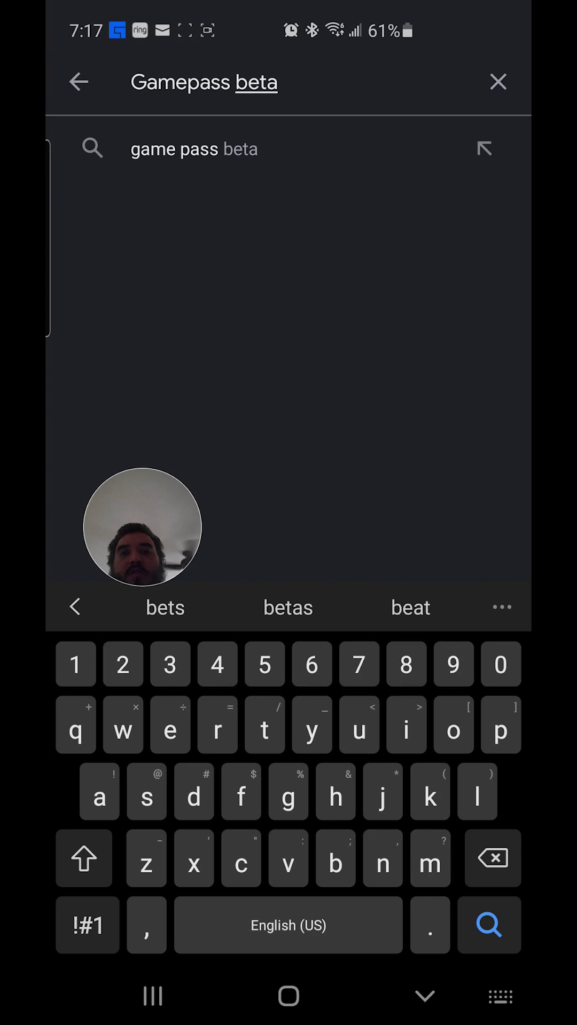
pyautogui.press('Return')
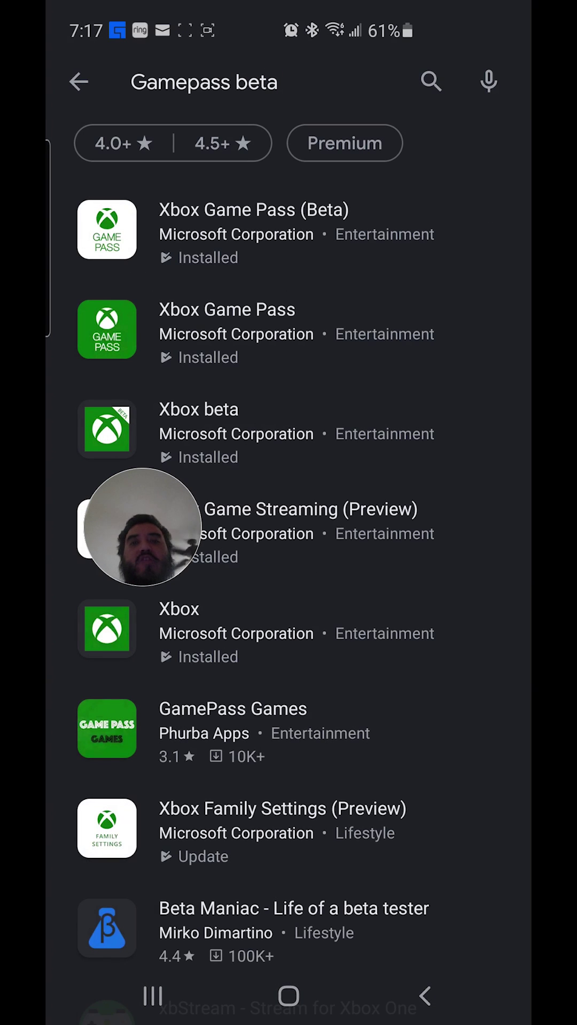
# - Open the Xbox Game Pass (Beta) app page from the search results
pyautogui.click(253, 232)
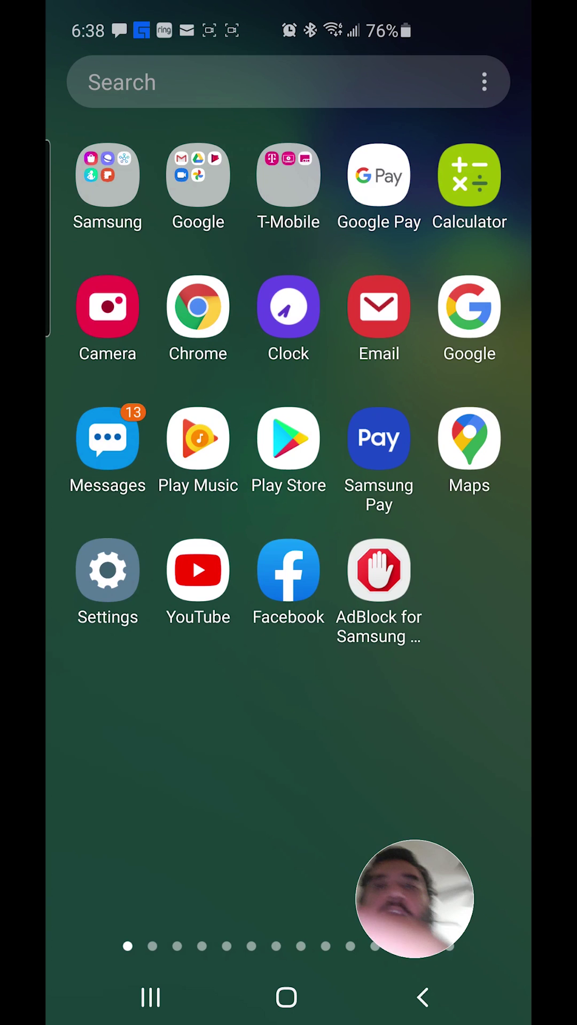
# - Search the phone's apps and launch Game Pass Beta from the suggestions
pyautogui.click(288, 81)
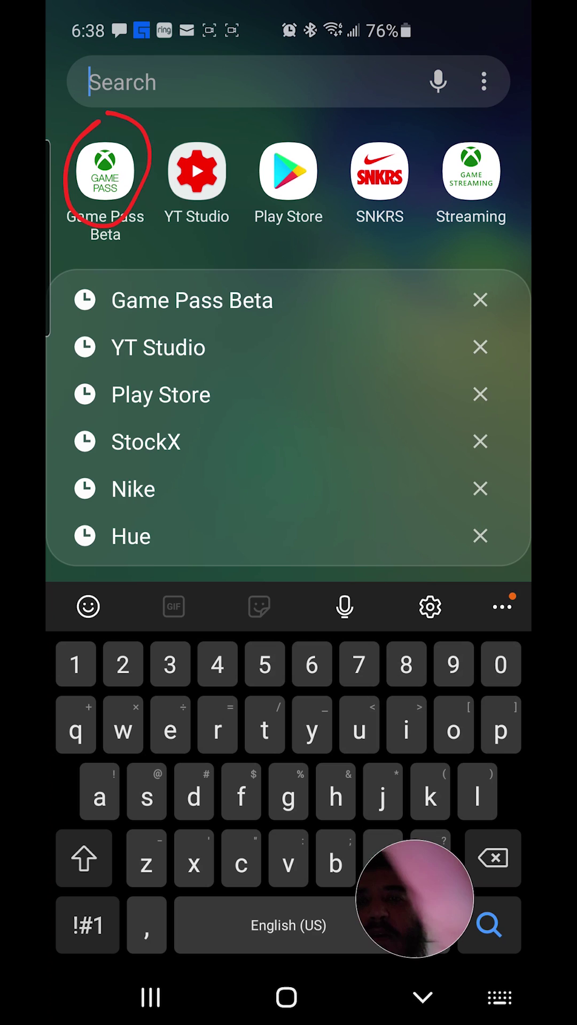
pyautogui.click(105, 170)
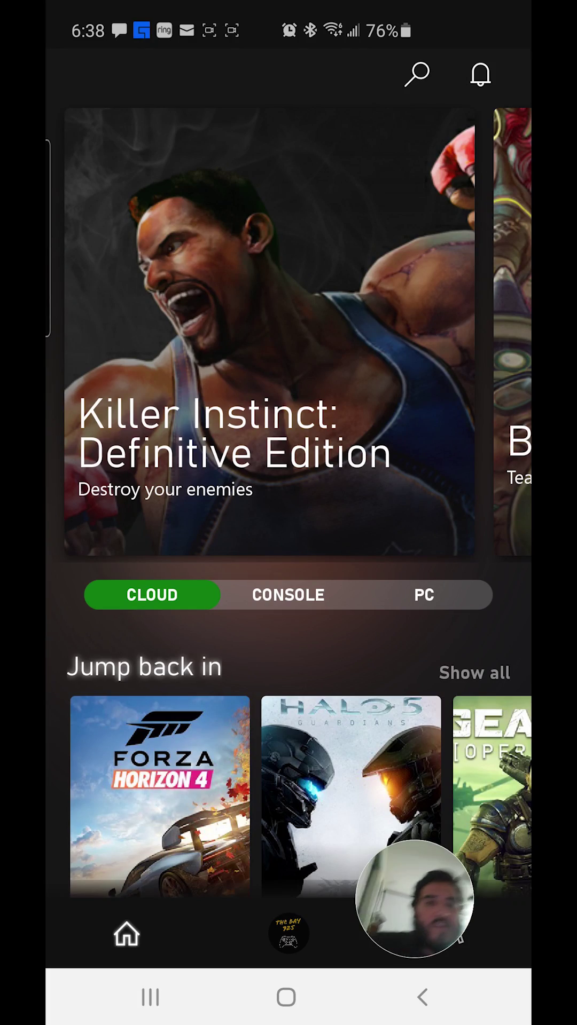
# - Switch through the Console and PC game collections, ending back on Cloud
pyautogui.click(288, 595)
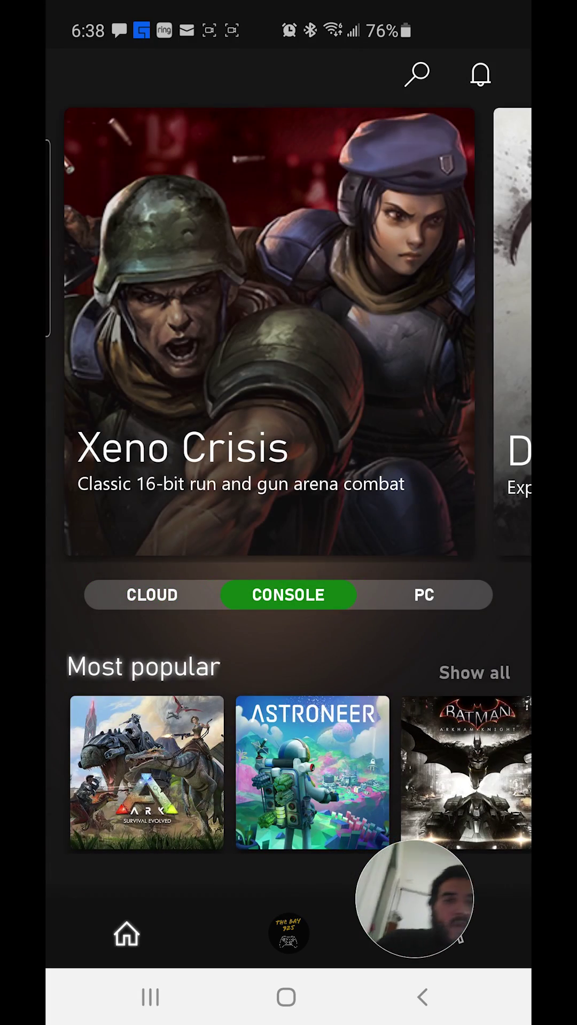
pyautogui.click(424, 594)
pyautogui.click(152, 594)
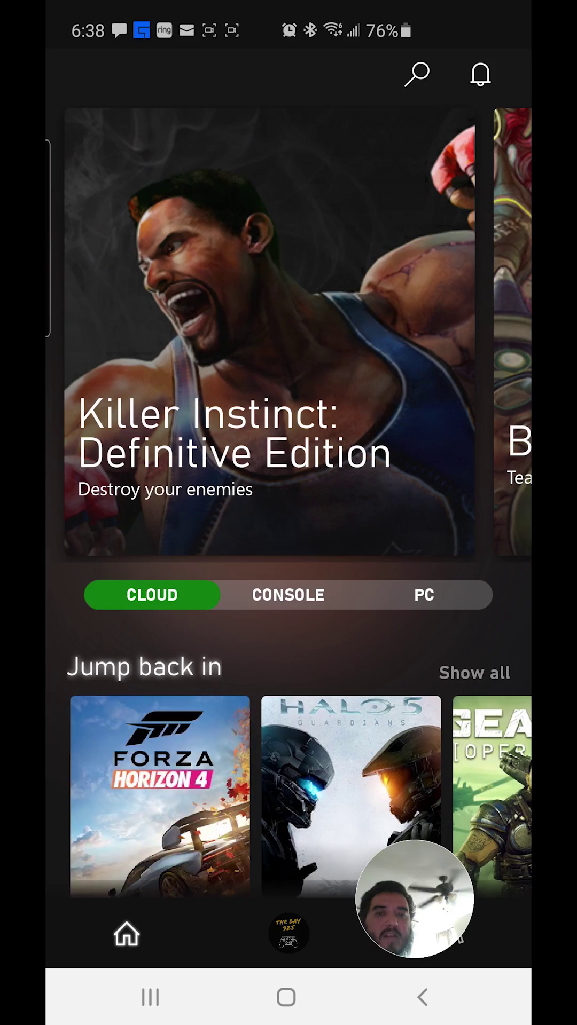
pyautogui.scroll(-2, 288, 513)
pyautogui.scroll(-5, 289, 513)
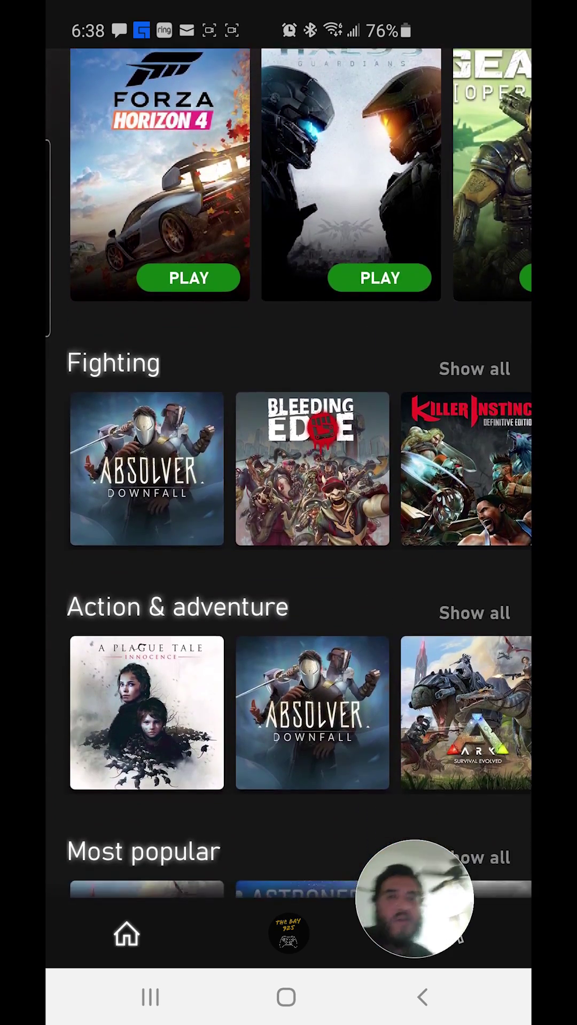
pyautogui.scroll(-5, 288, 513)
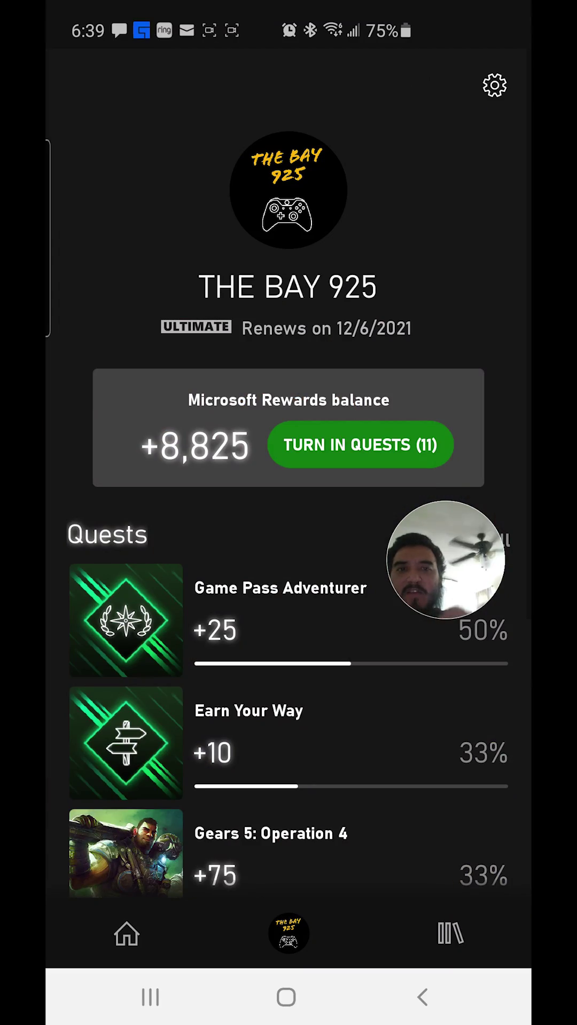
# - Open settings and view the Xbox Game Pass Ultimate plan under My subscriptions
pyautogui.click(494, 85)
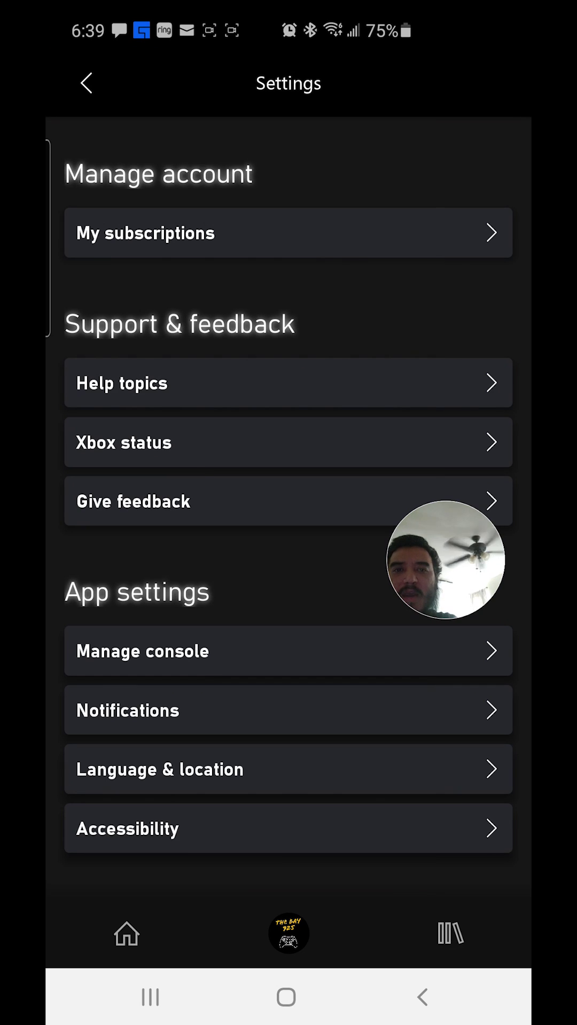
pyautogui.click(145, 233)
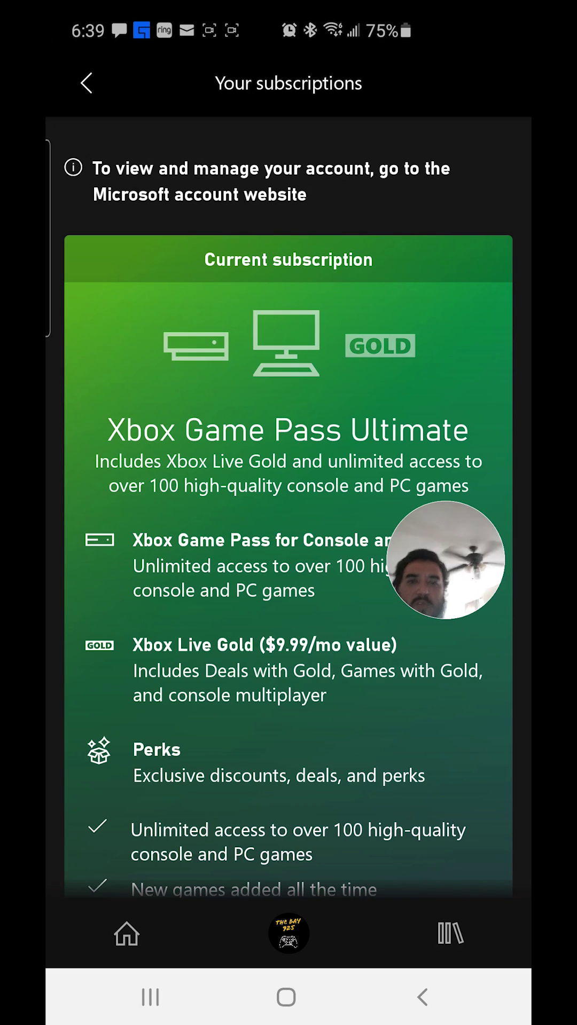
pyautogui.scroll(-2, 289, 512)
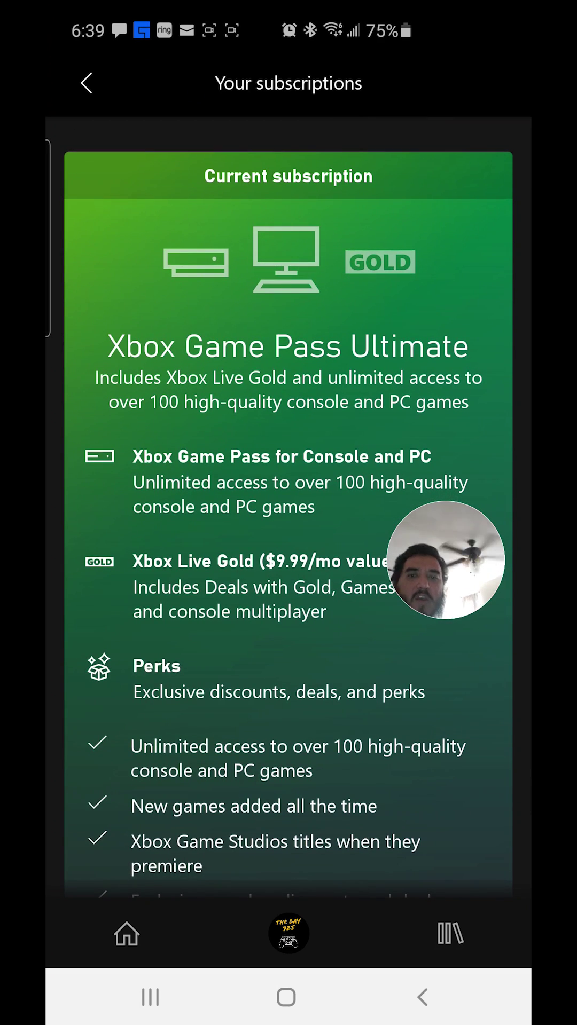